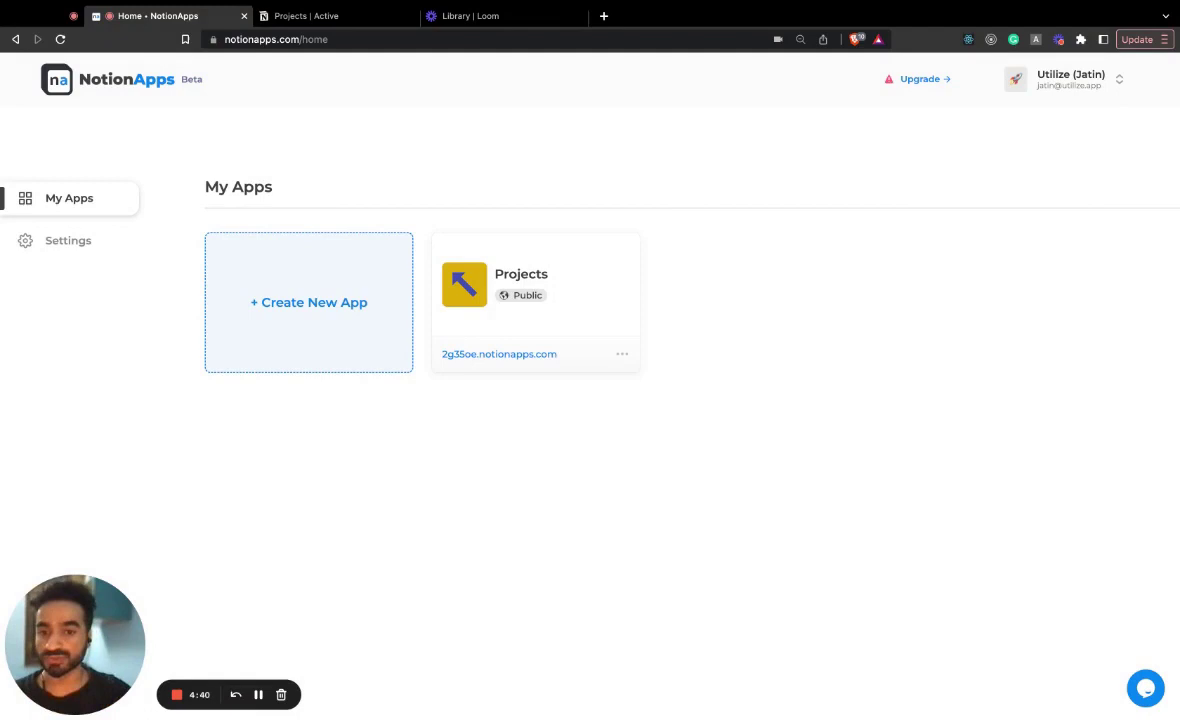
Select the Projects app's web address, then open the Projects app in the App Builder.
triple_click(568, 356)
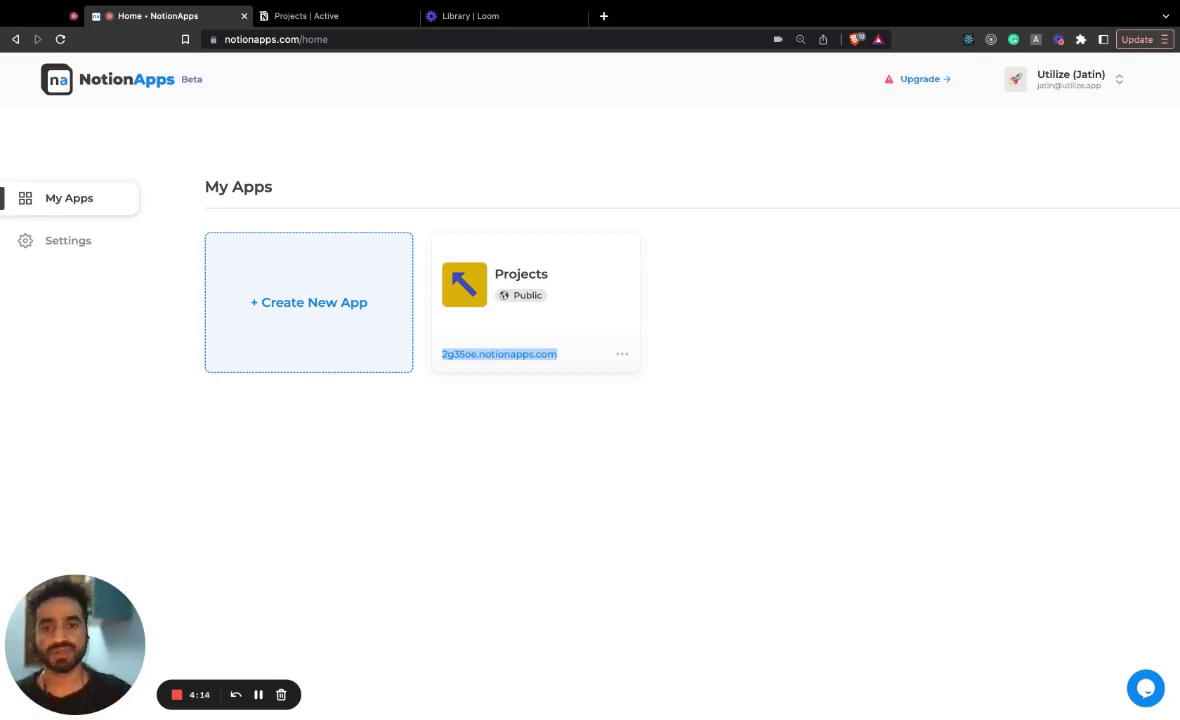
click(571, 403)
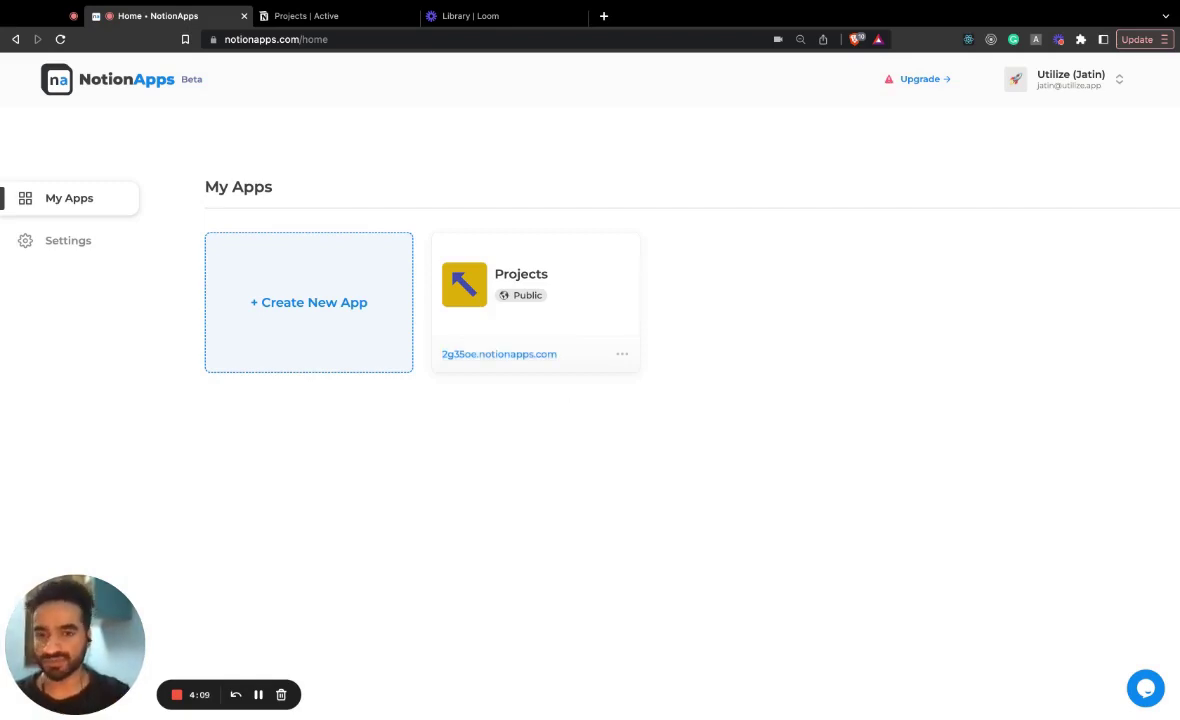
click(590, 271)
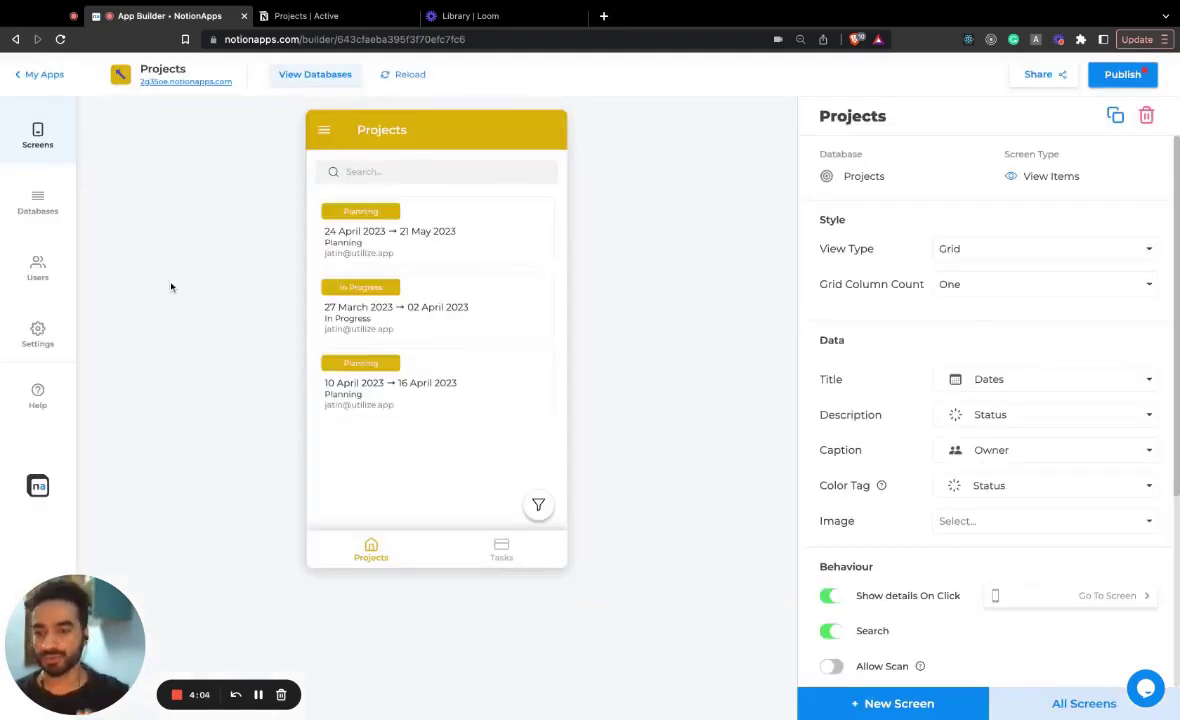
Show the Users section offering to make the Projects app private.
click(50, 265)
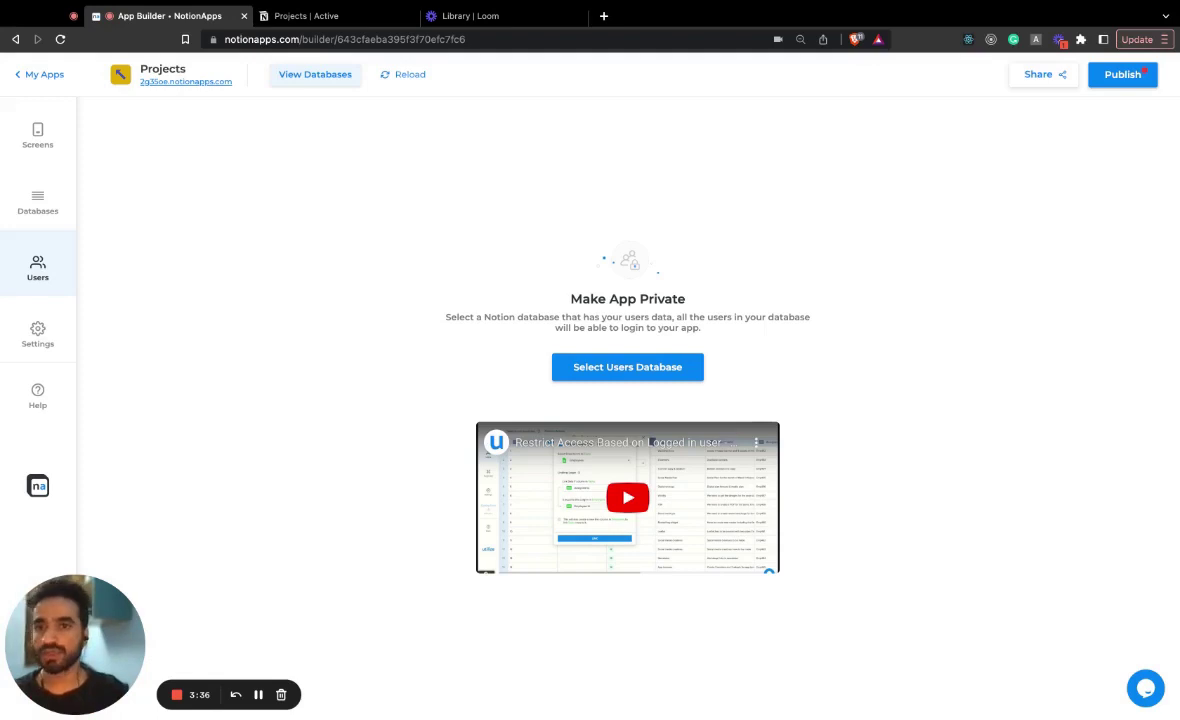
In Notion, add an empty page titled 'App Users' under Sample Databases.
key(ctrl+Tab)
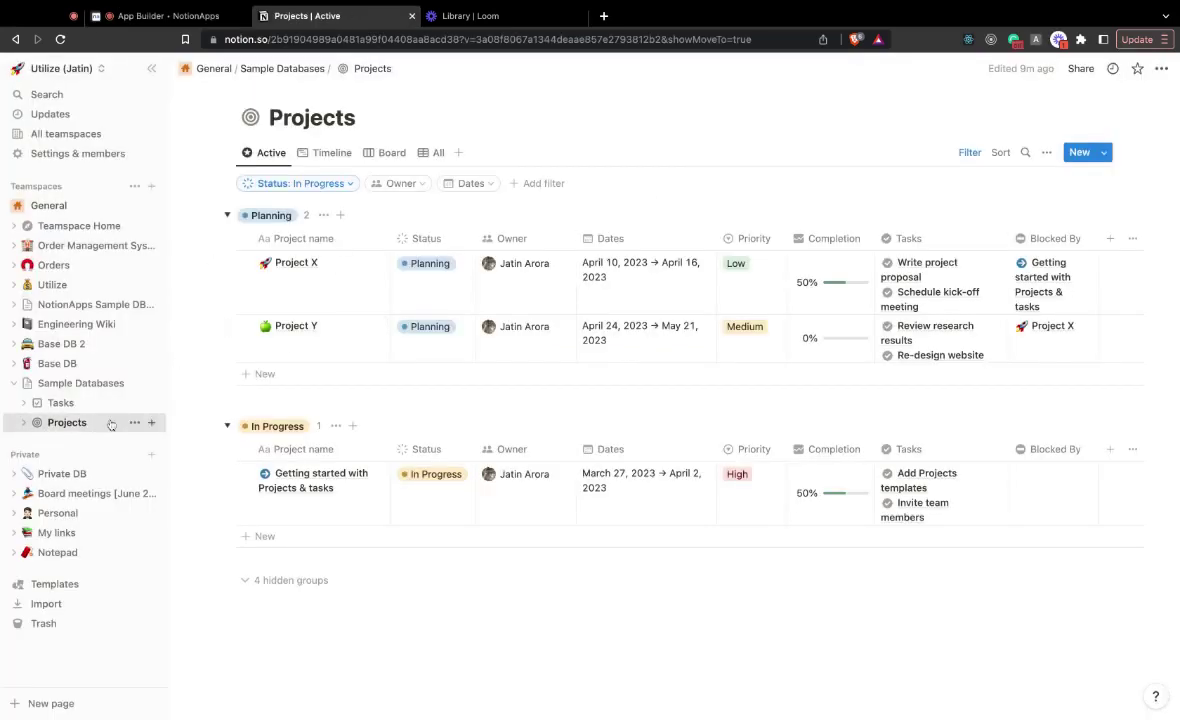
click(134, 383)
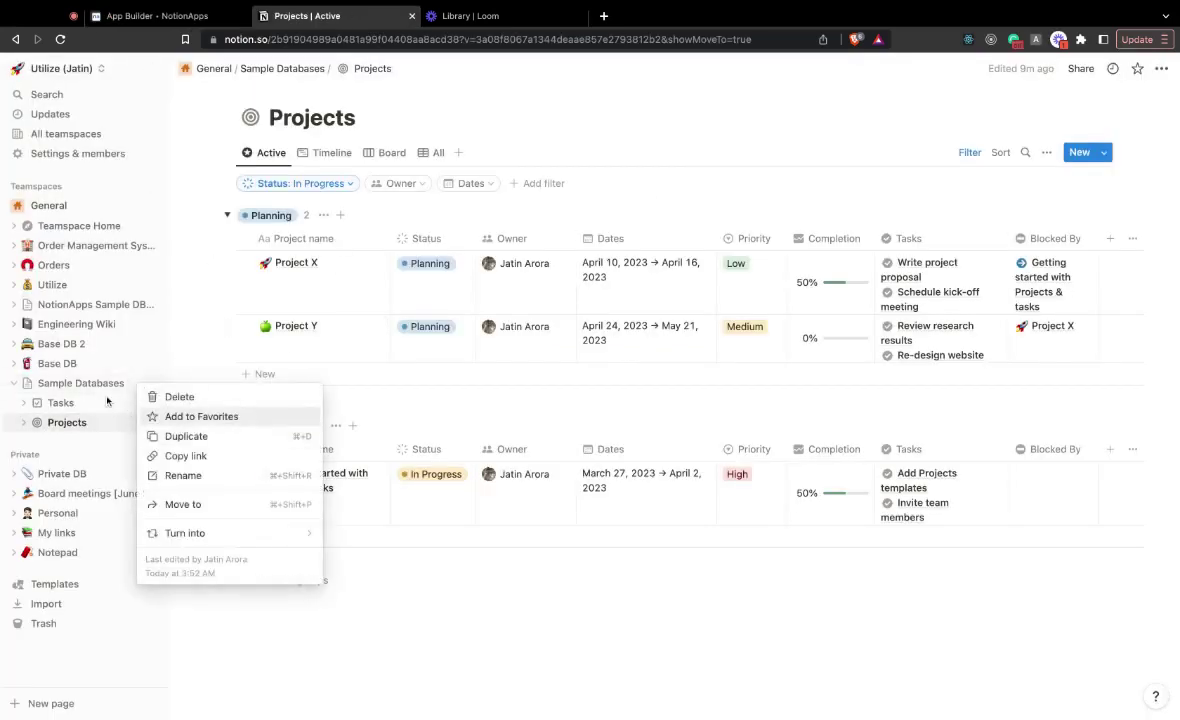
click(100, 368)
click(151, 383)
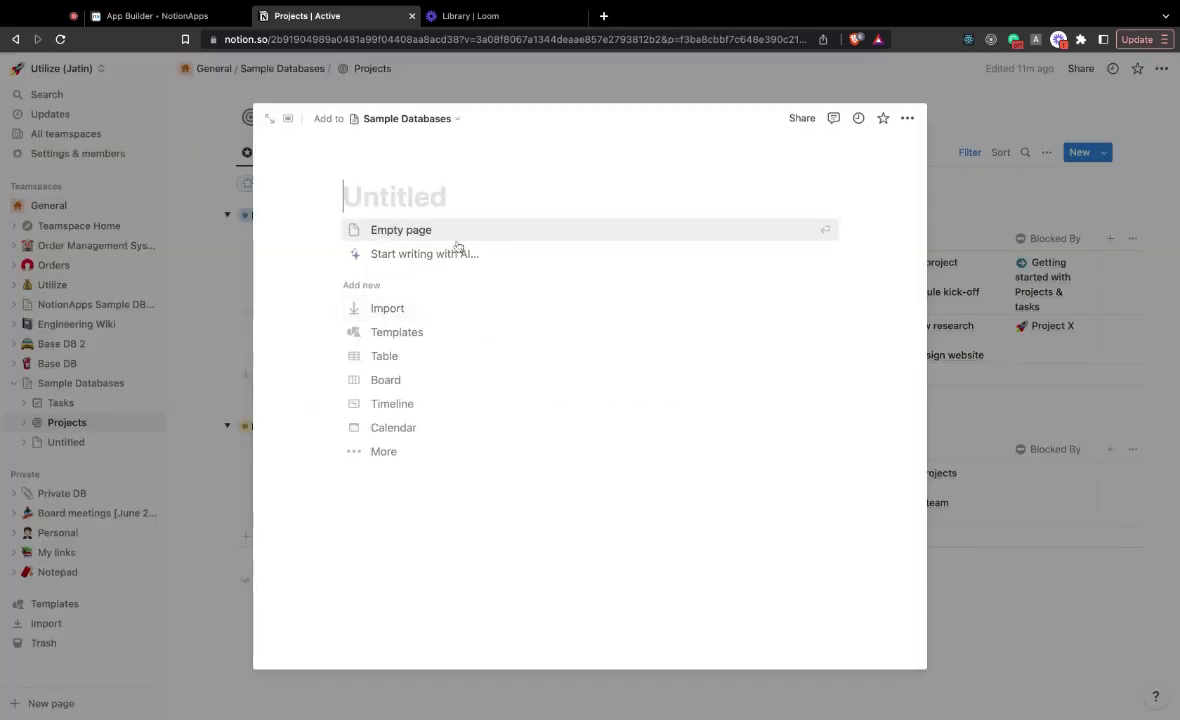
text(App Users)
click(421, 232)
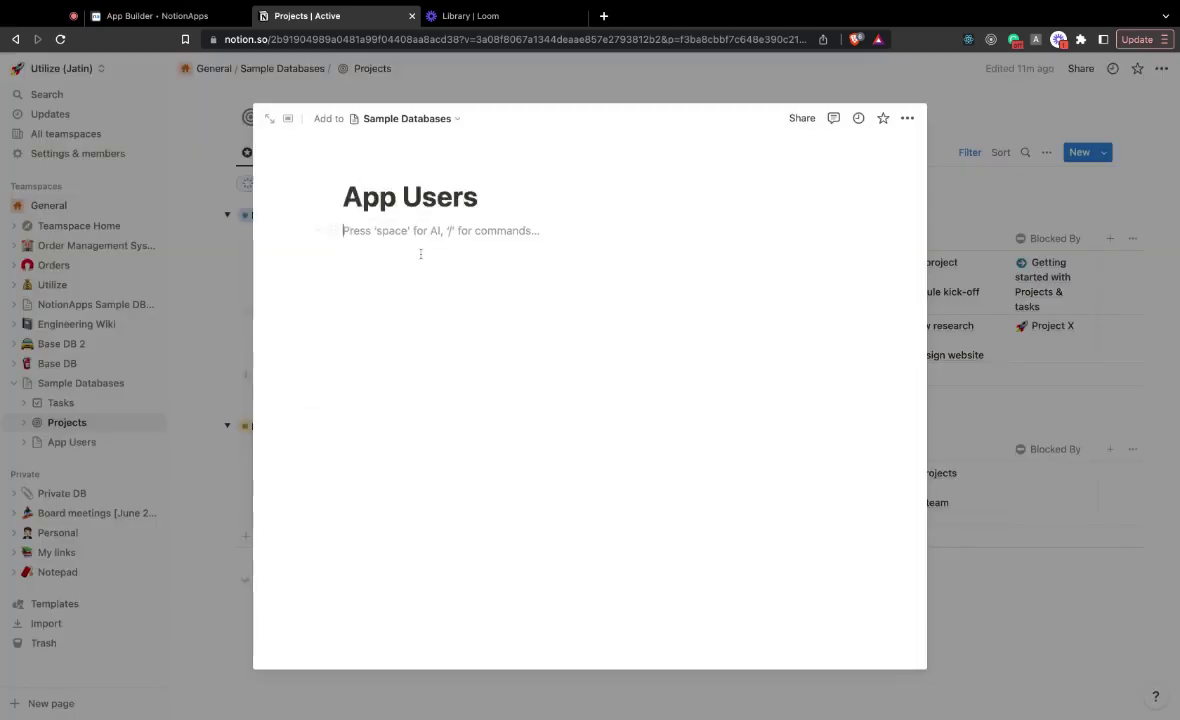
Insert an inline database titled 'Users' and enter the user's name in the first row.
text(/inline)
key(Return)
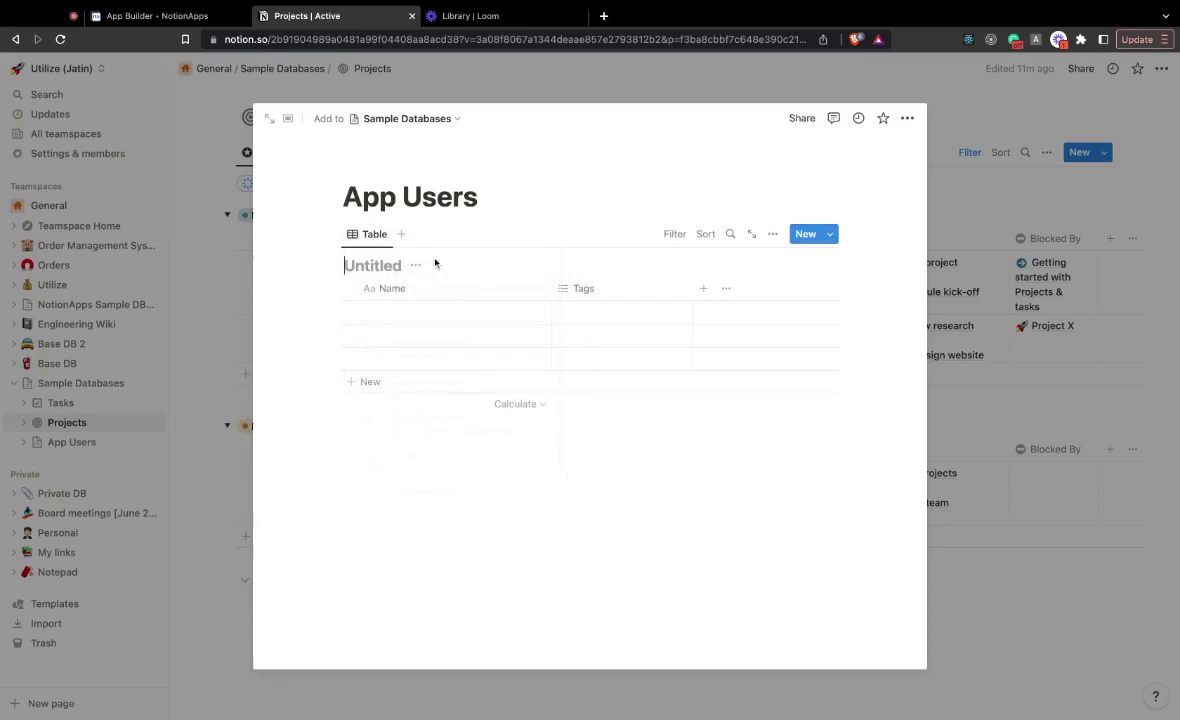
text(Users)
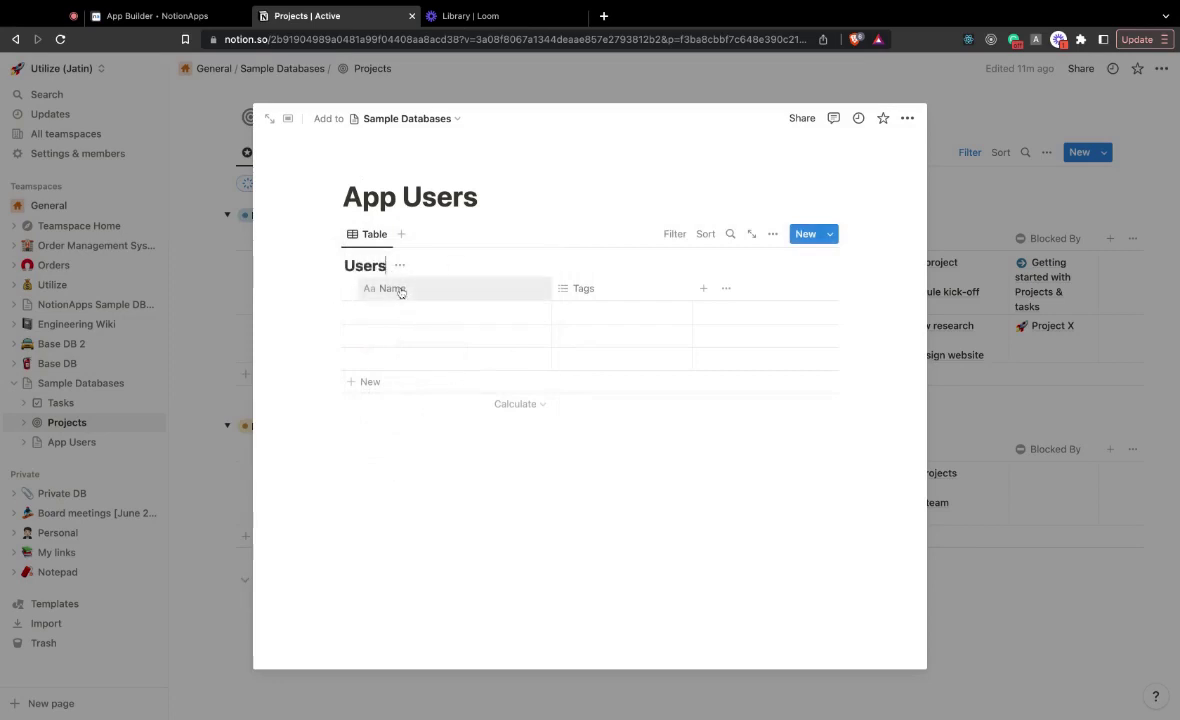
click(410, 314)
text(Jatin B)
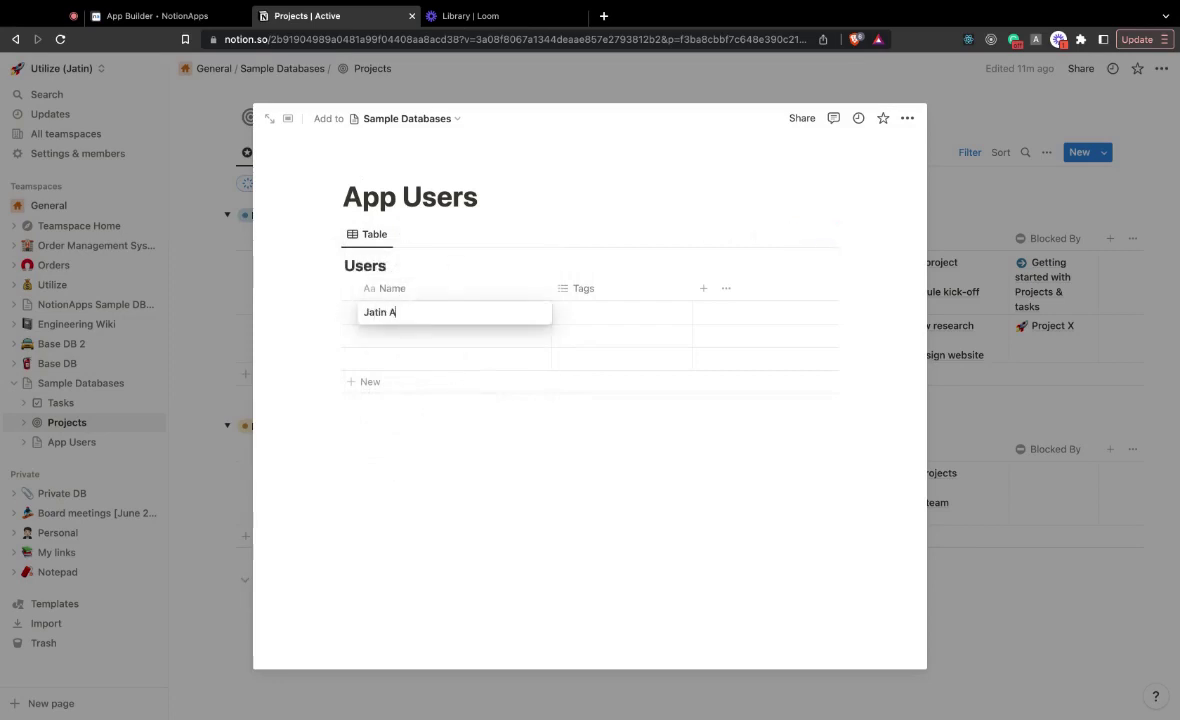
key(BackSpace)
key(BackSpace)
key(Tab)
Rename the Tags column to Email with Email type and fill in the user's email address.
click(567, 296)
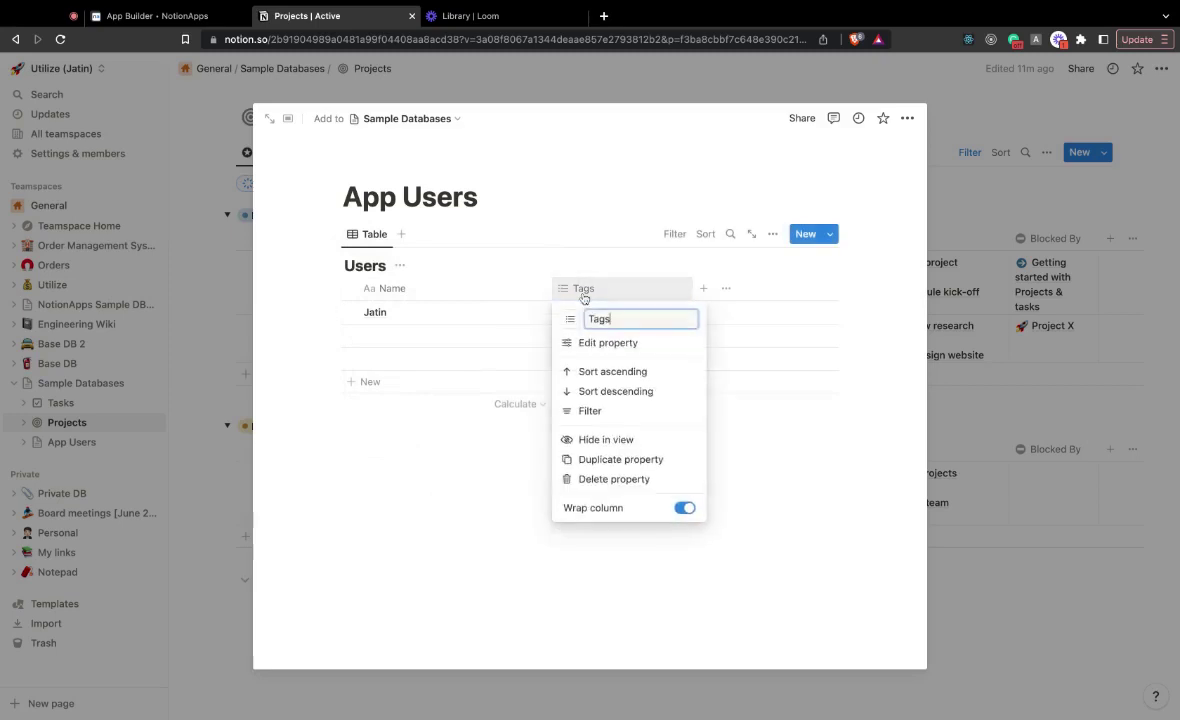
text(Email)
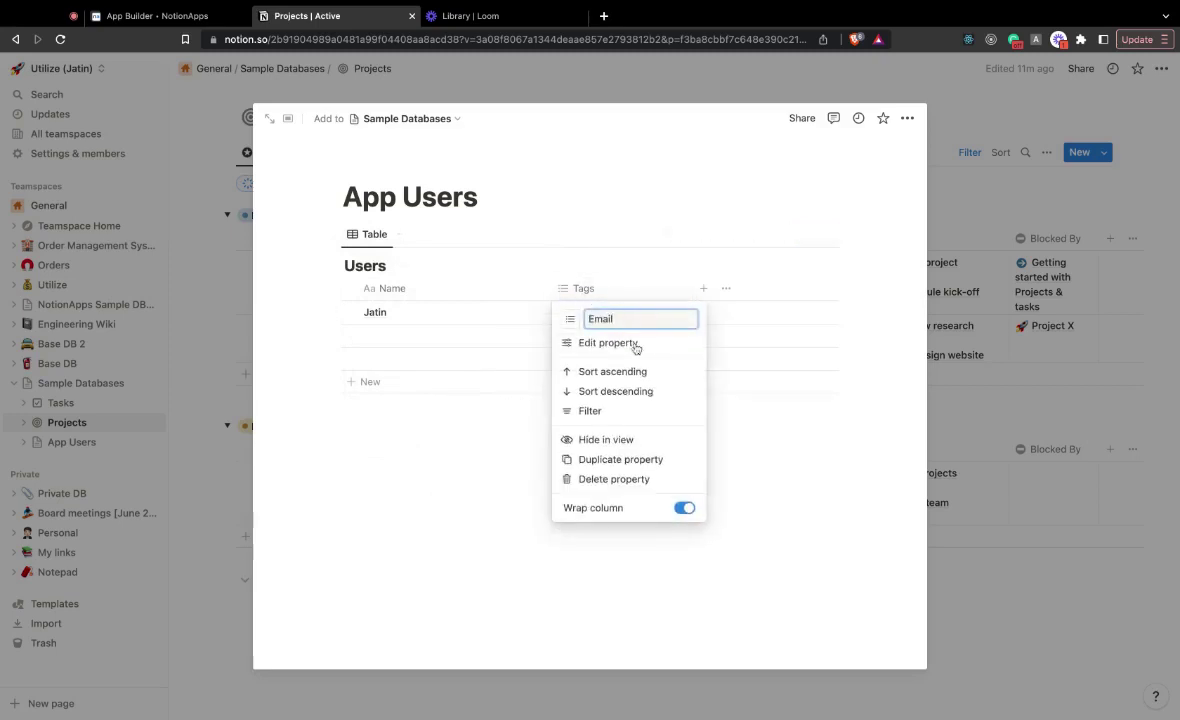
click(614, 343)
click(716, 330)
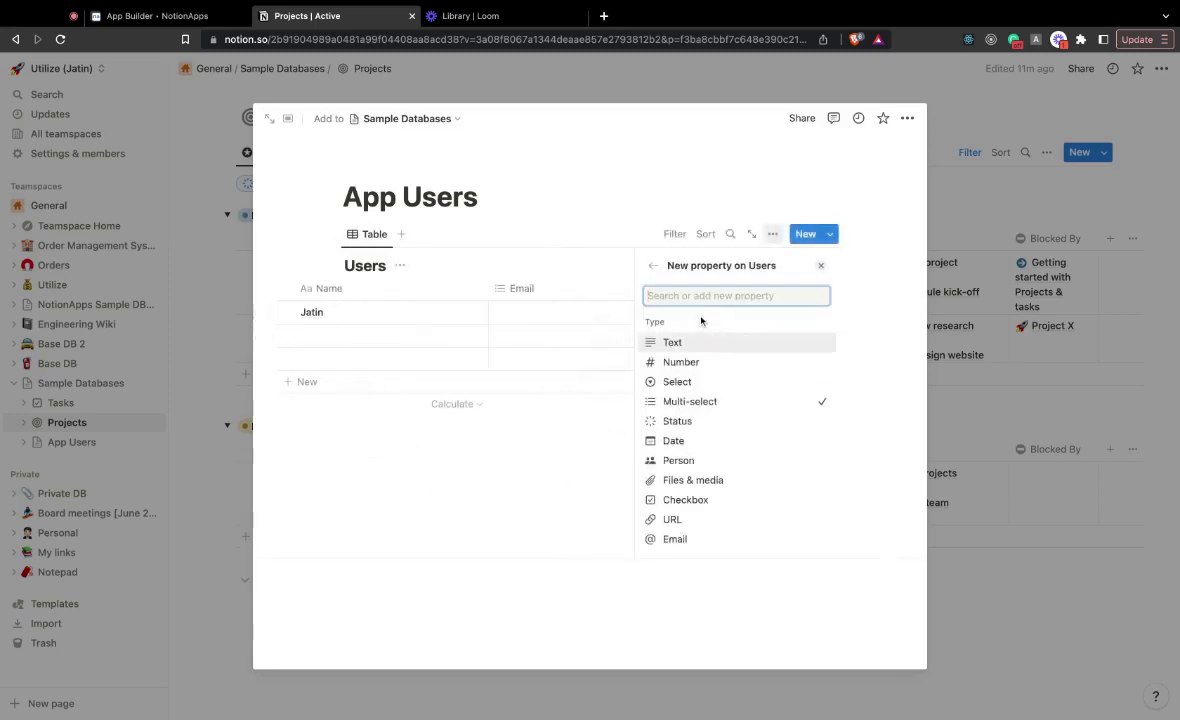
text(email)
click(705, 345)
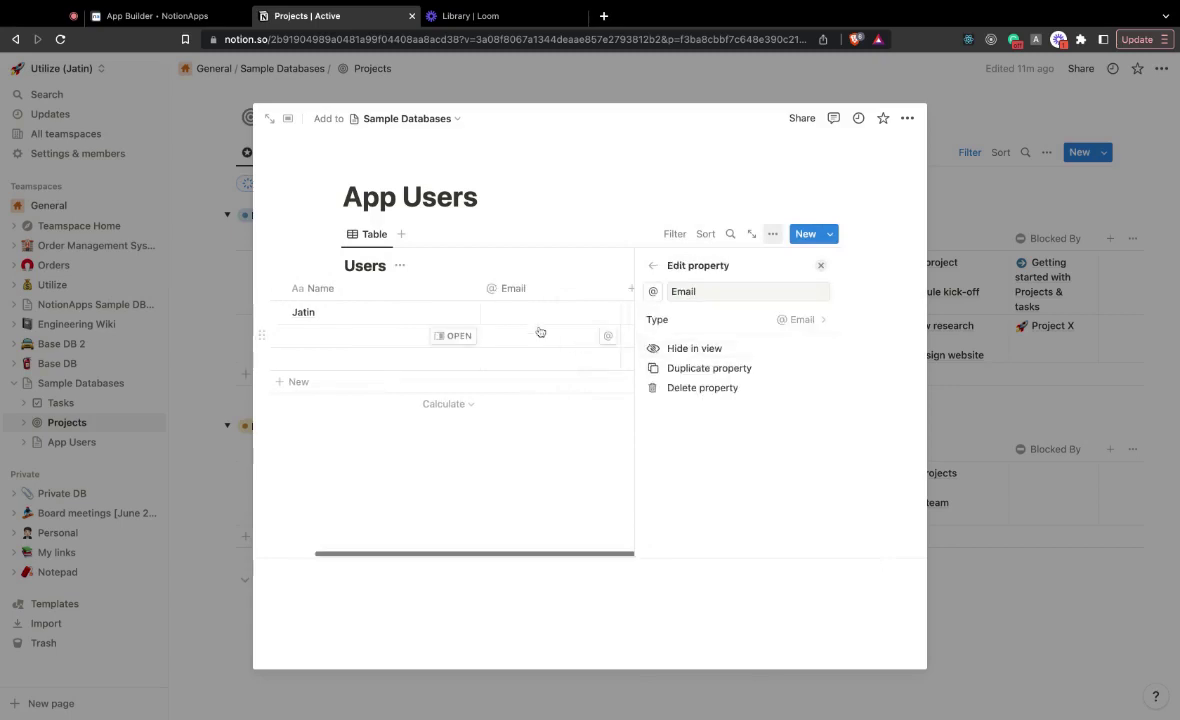
click(758, 248)
click(610, 319)
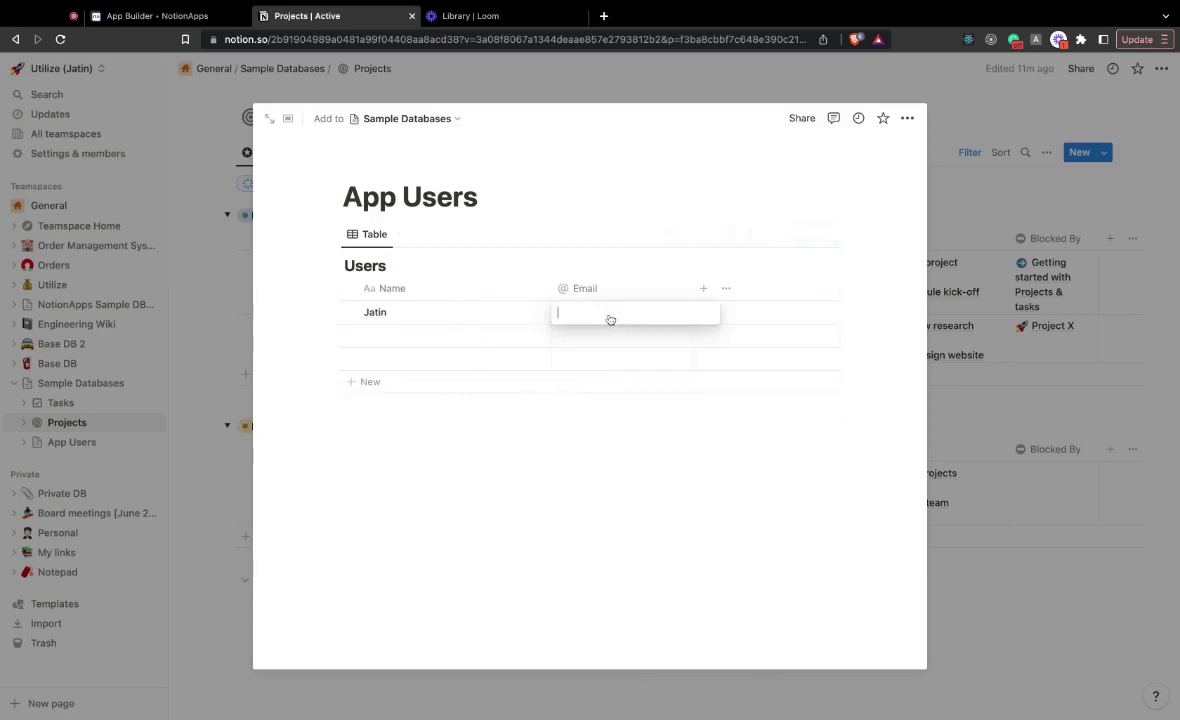
key(Return)
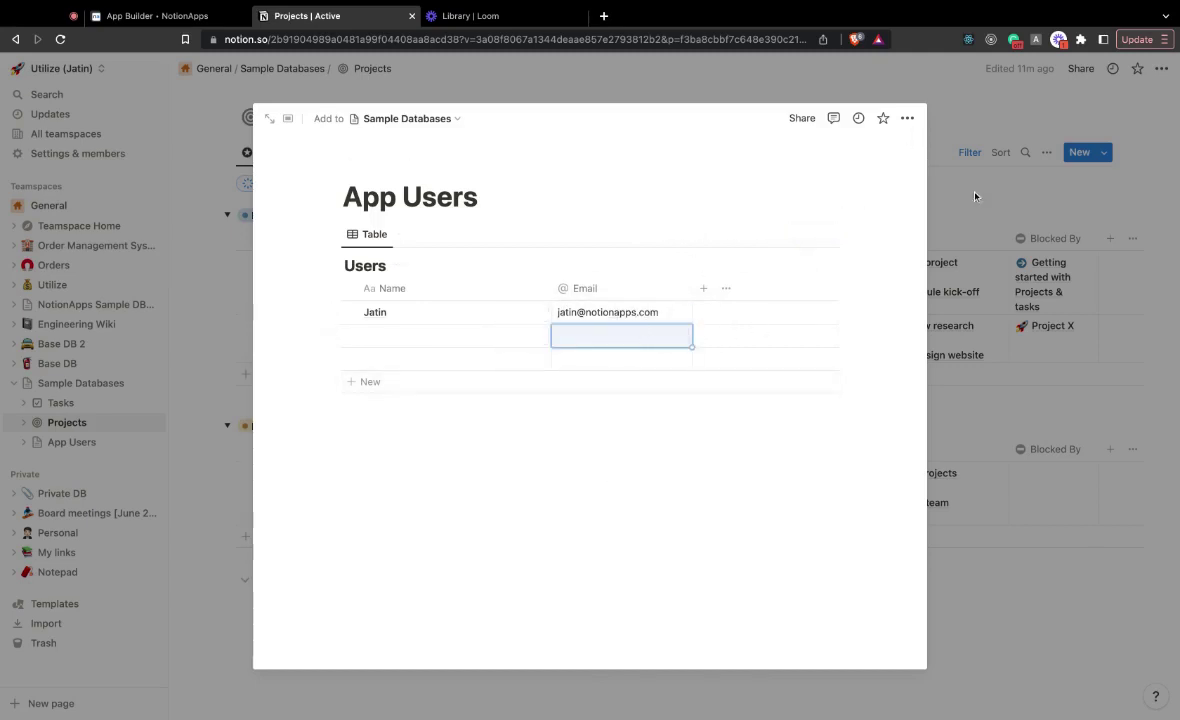
click(933, 178)
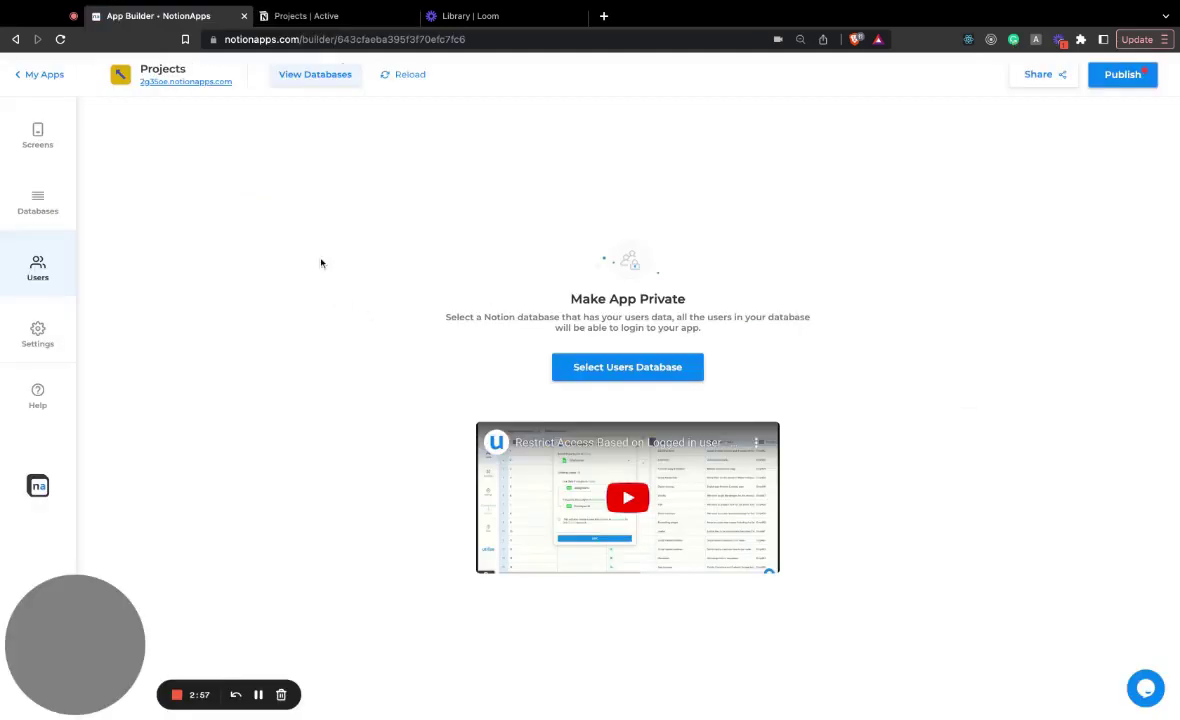
Tick the Users database in the app's Databases list to link it alongside Projects and Tasks.
click(583, 368)
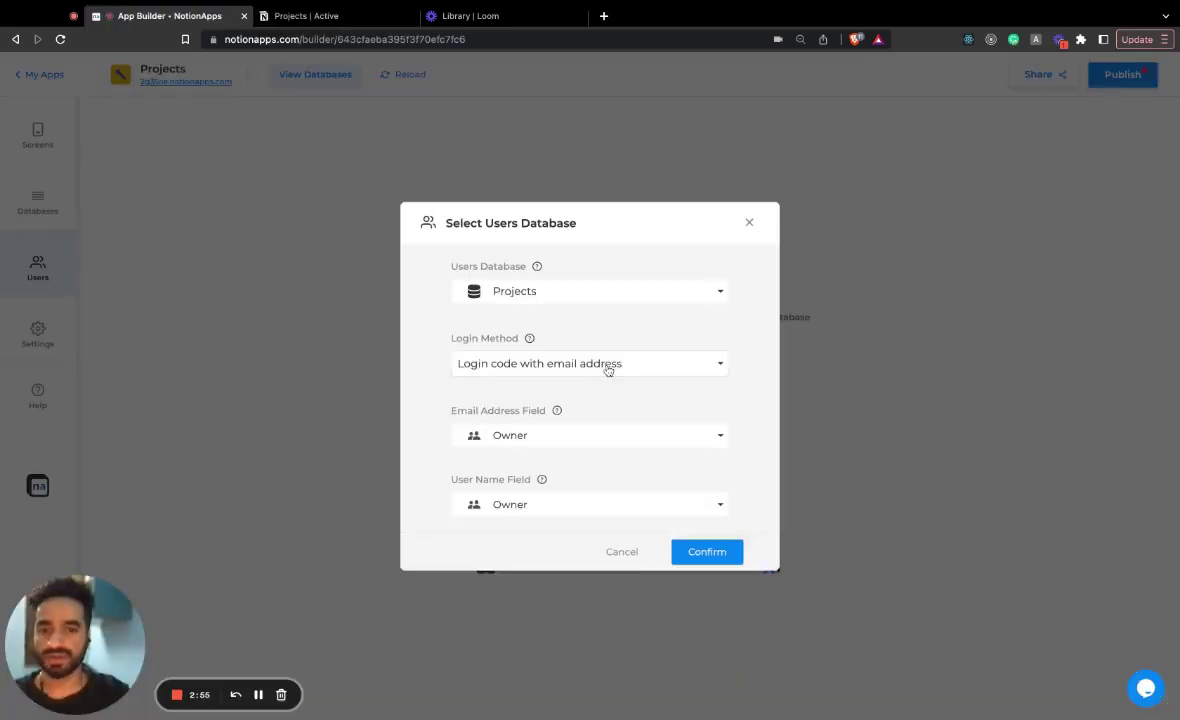
click(545, 294)
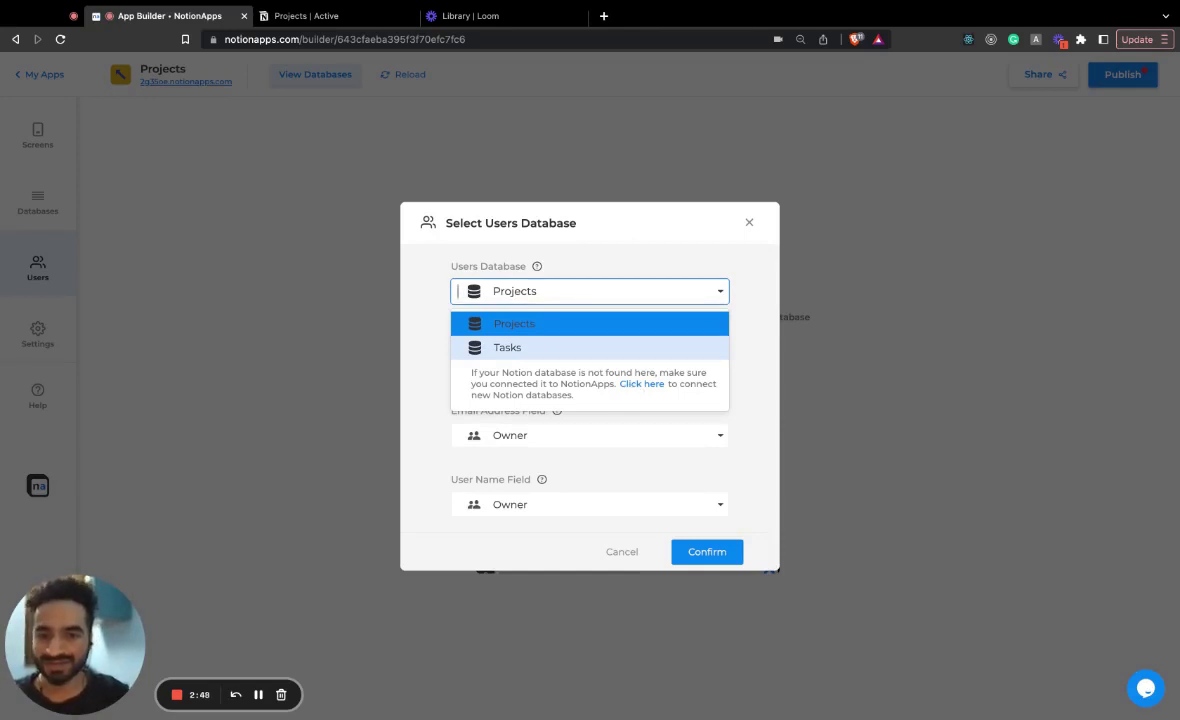
click(641, 383)
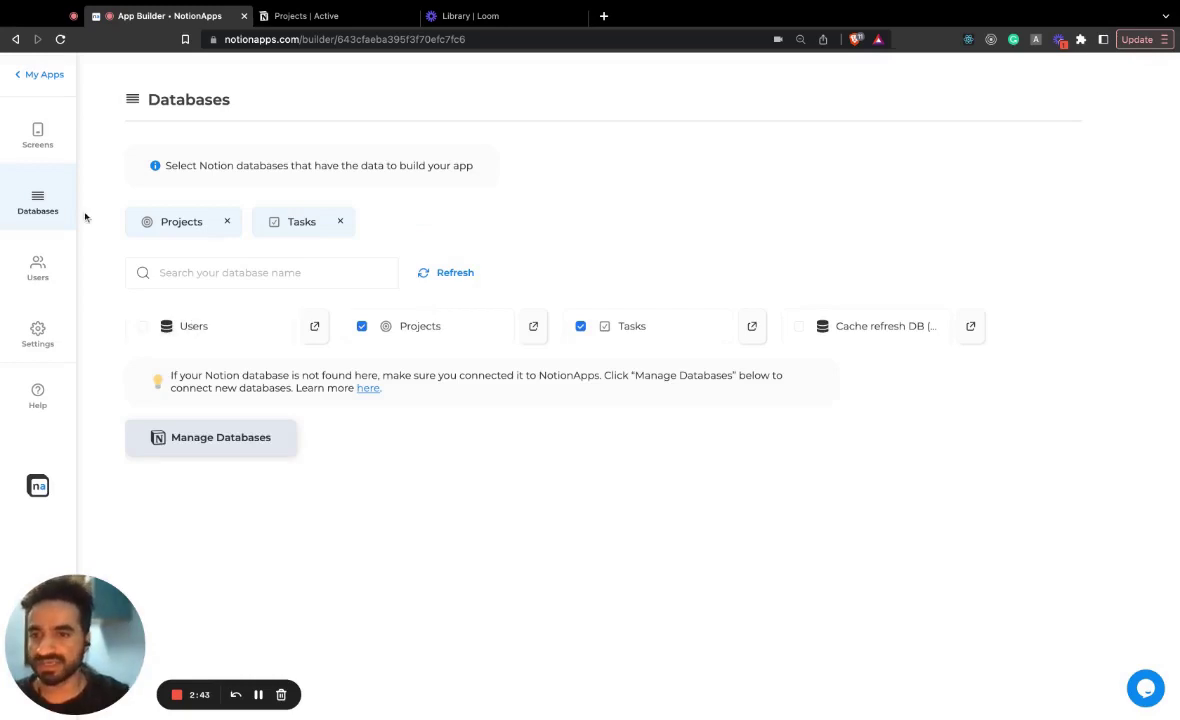
click(205, 332)
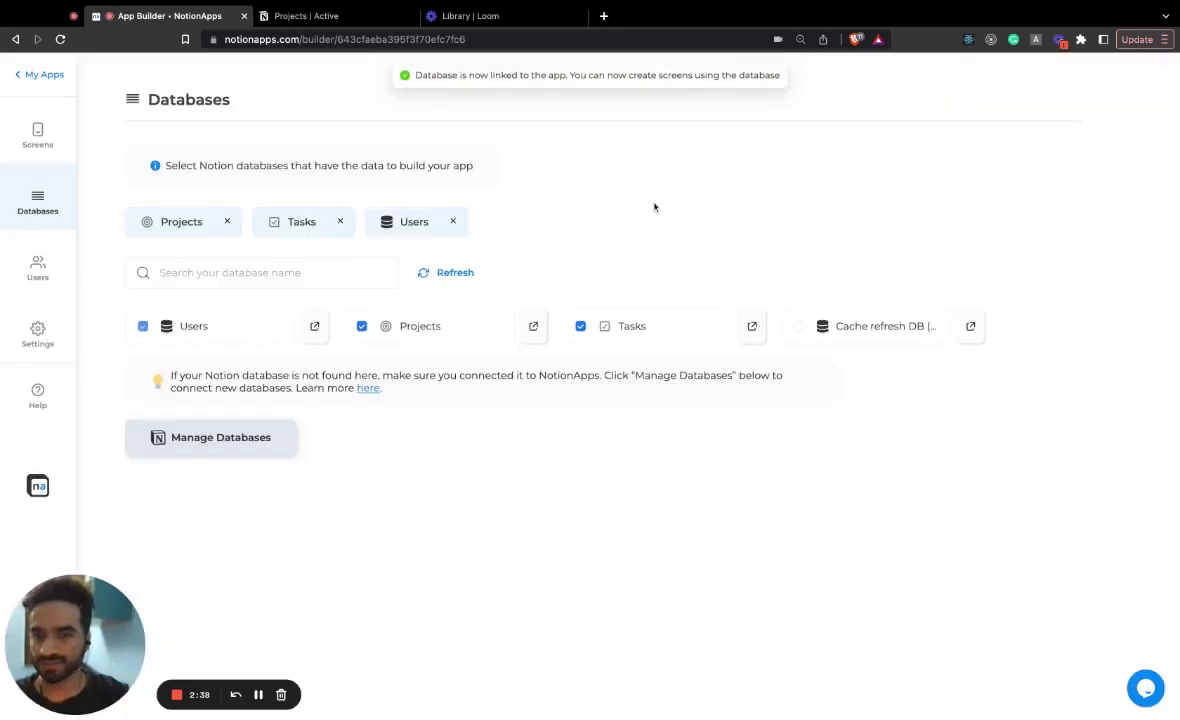
Choose Users as the app's users database with login by email code.
click(34, 272)
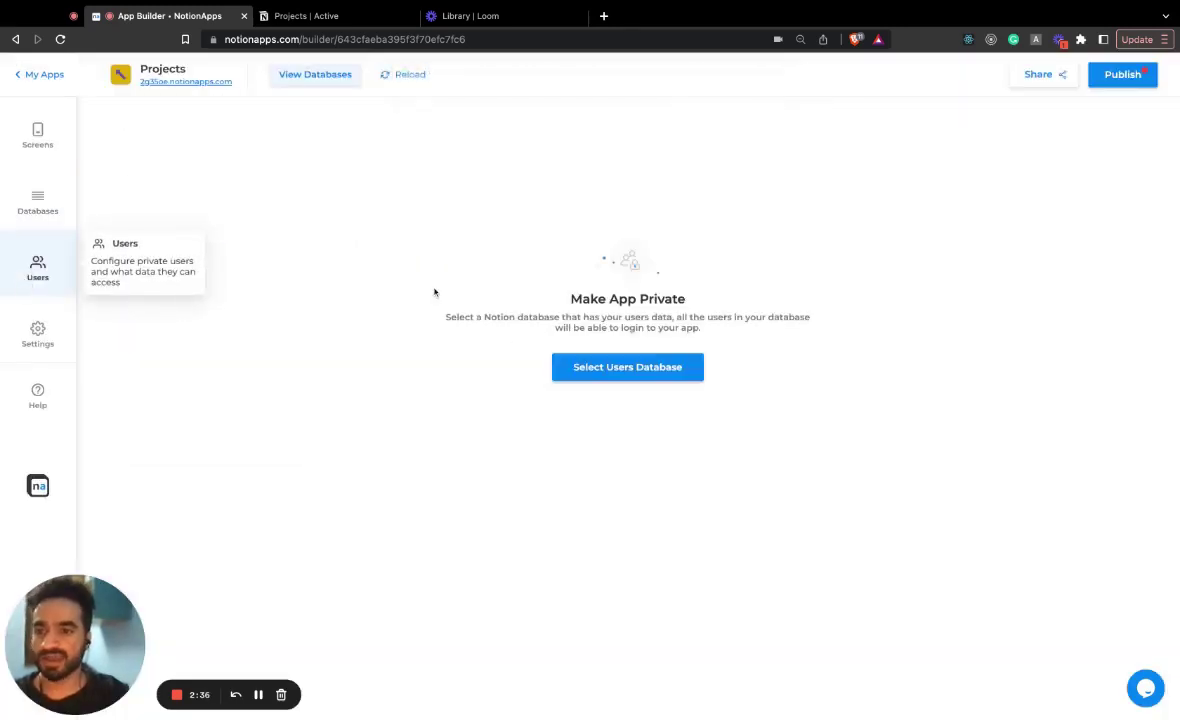
click(640, 367)
click(508, 290)
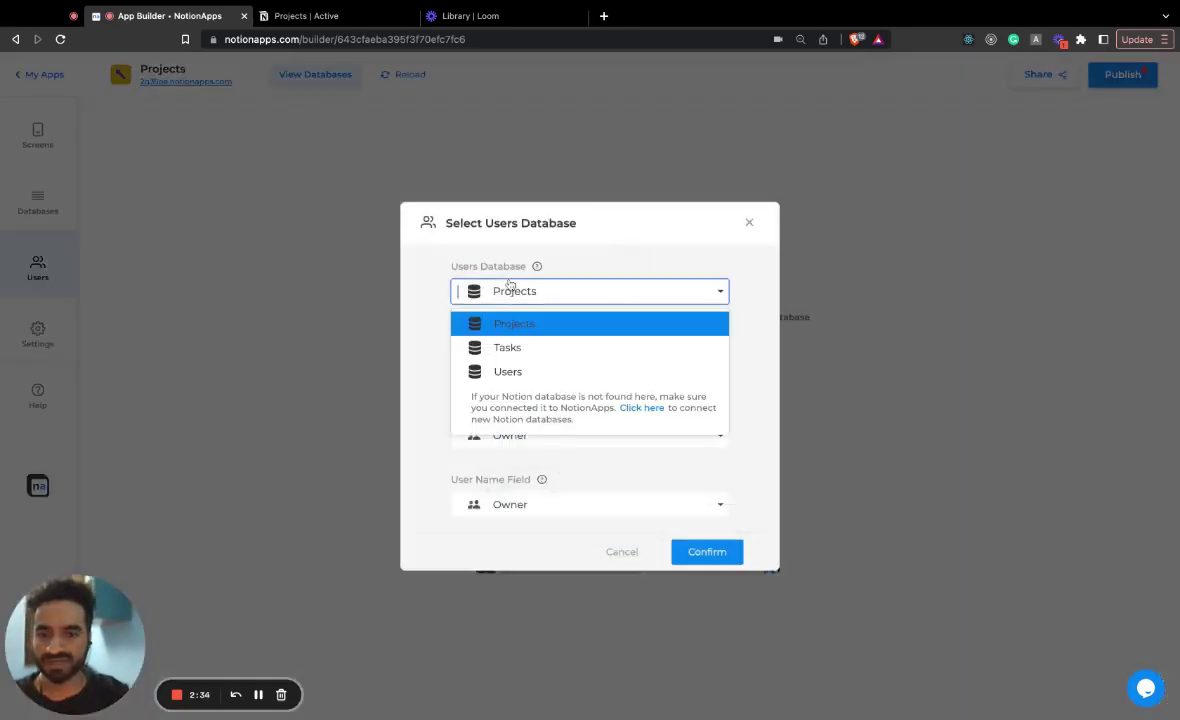
click(521, 374)
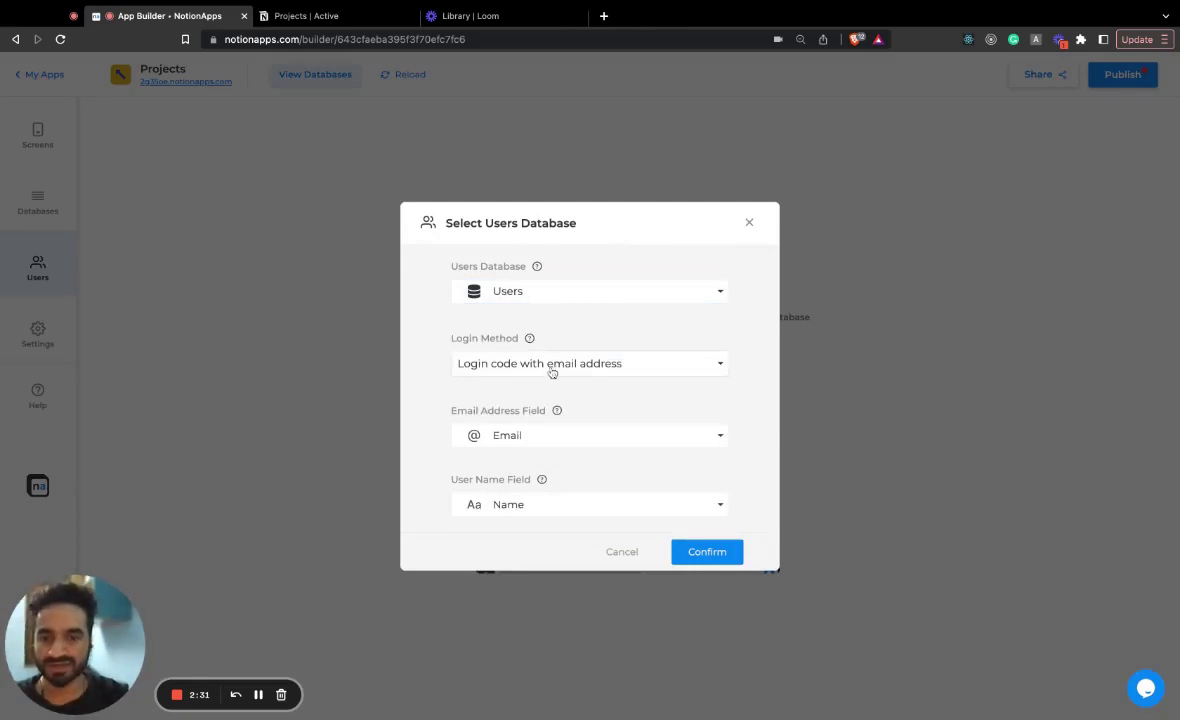
click(552, 366)
click(589, 344)
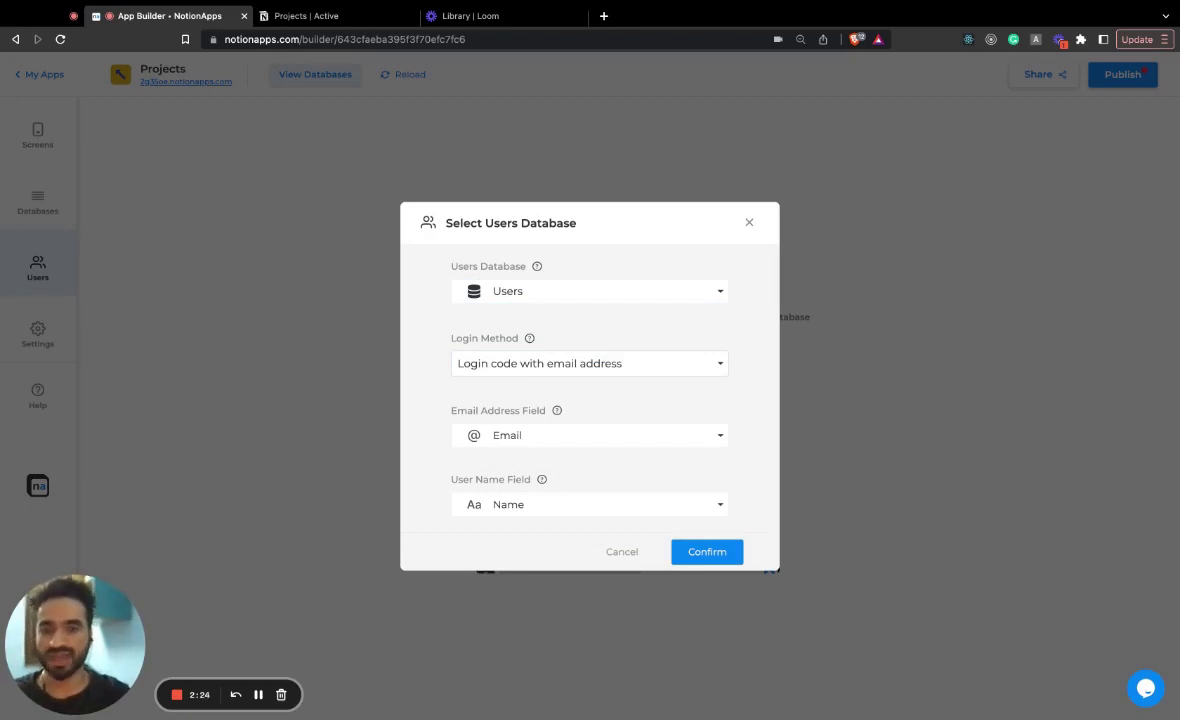
Keep Email and Name as the user fields, confirm, and publish the app.
click(550, 440)
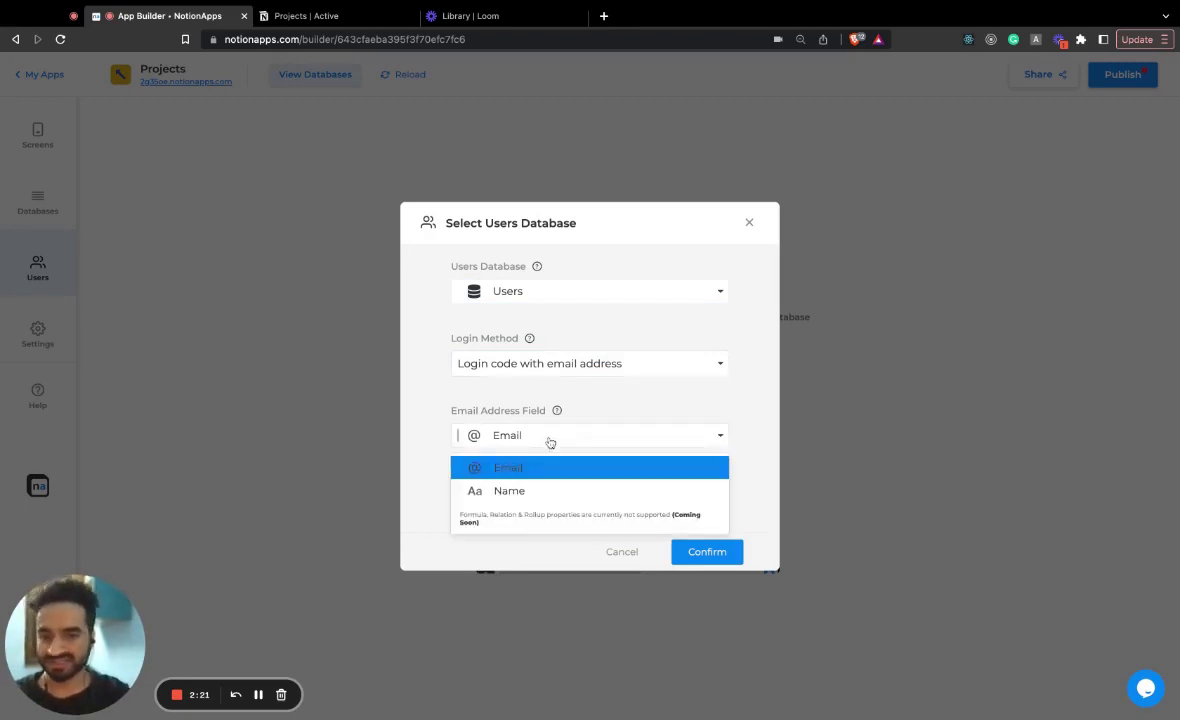
click(570, 467)
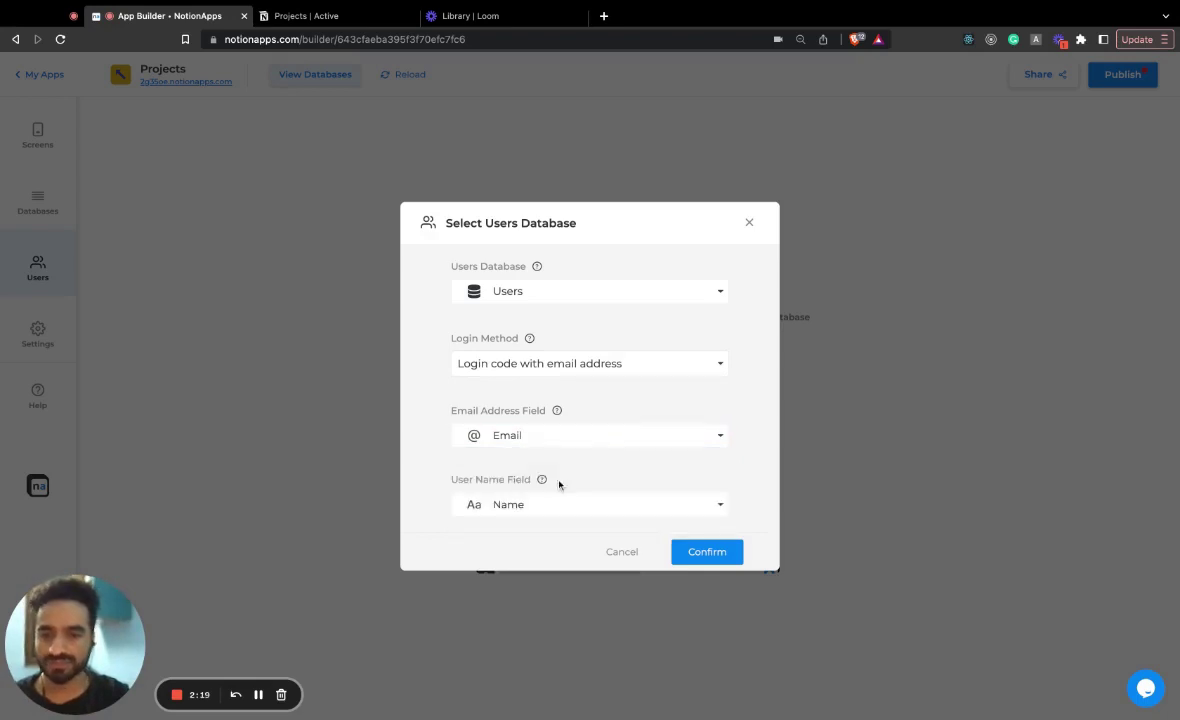
click(563, 500)
click(578, 478)
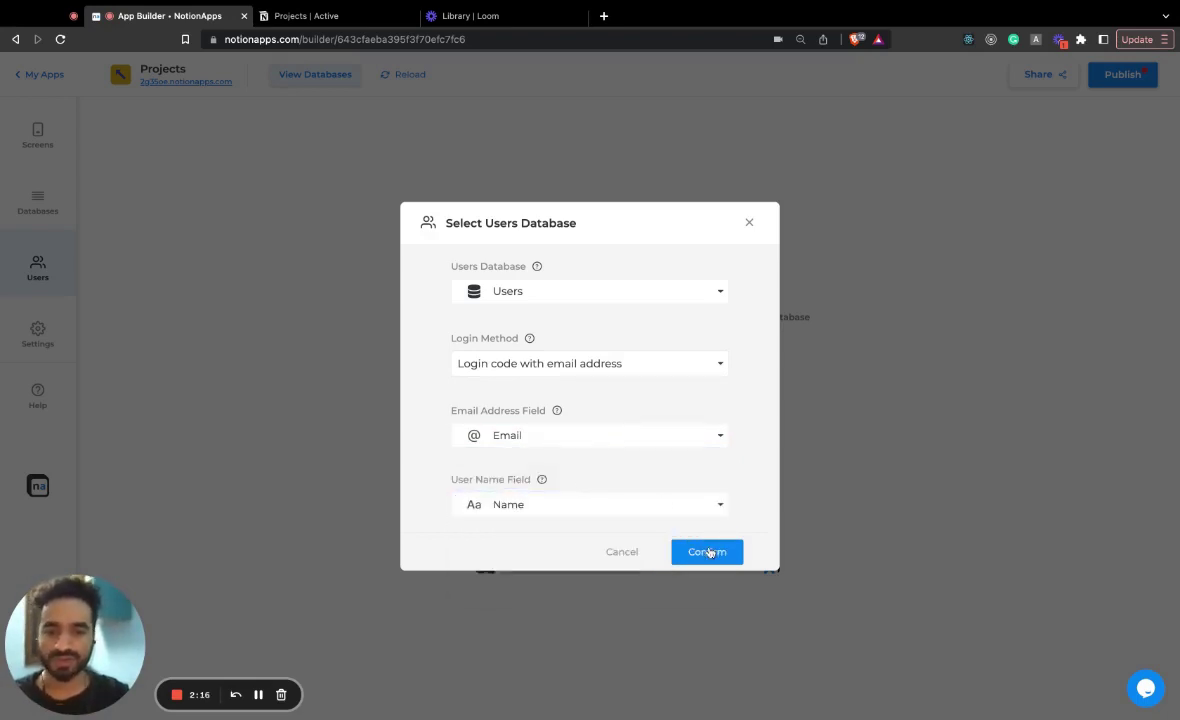
click(706, 551)
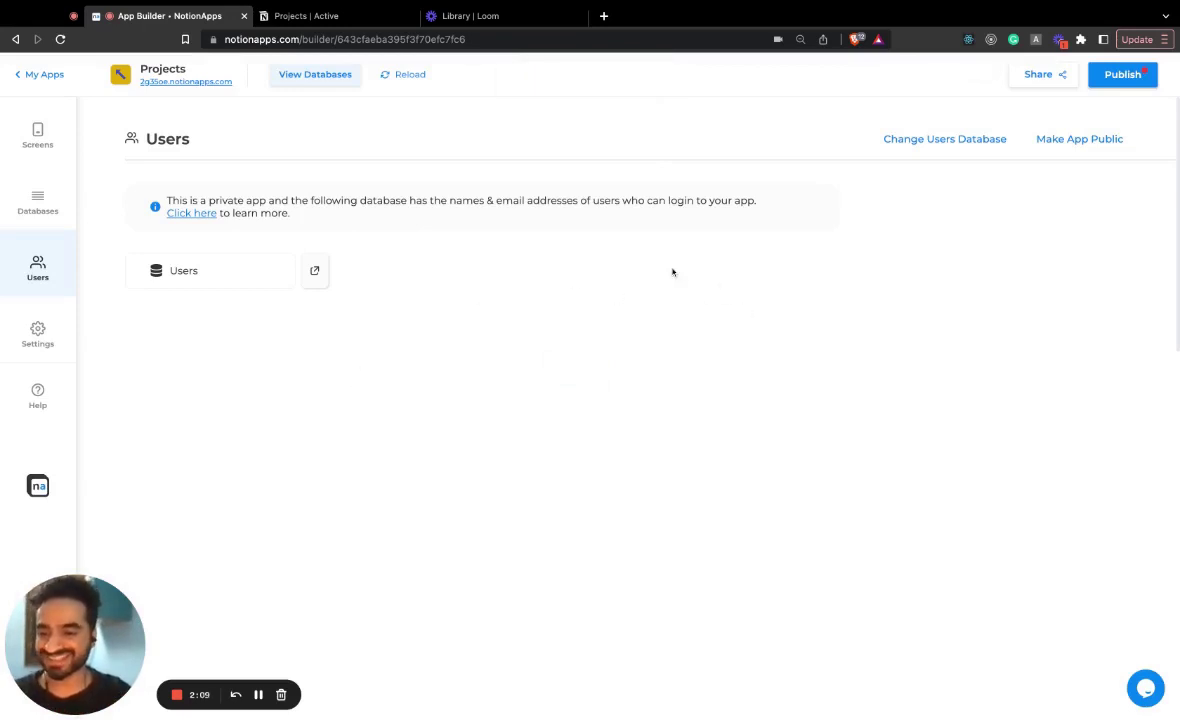
click(1124, 76)
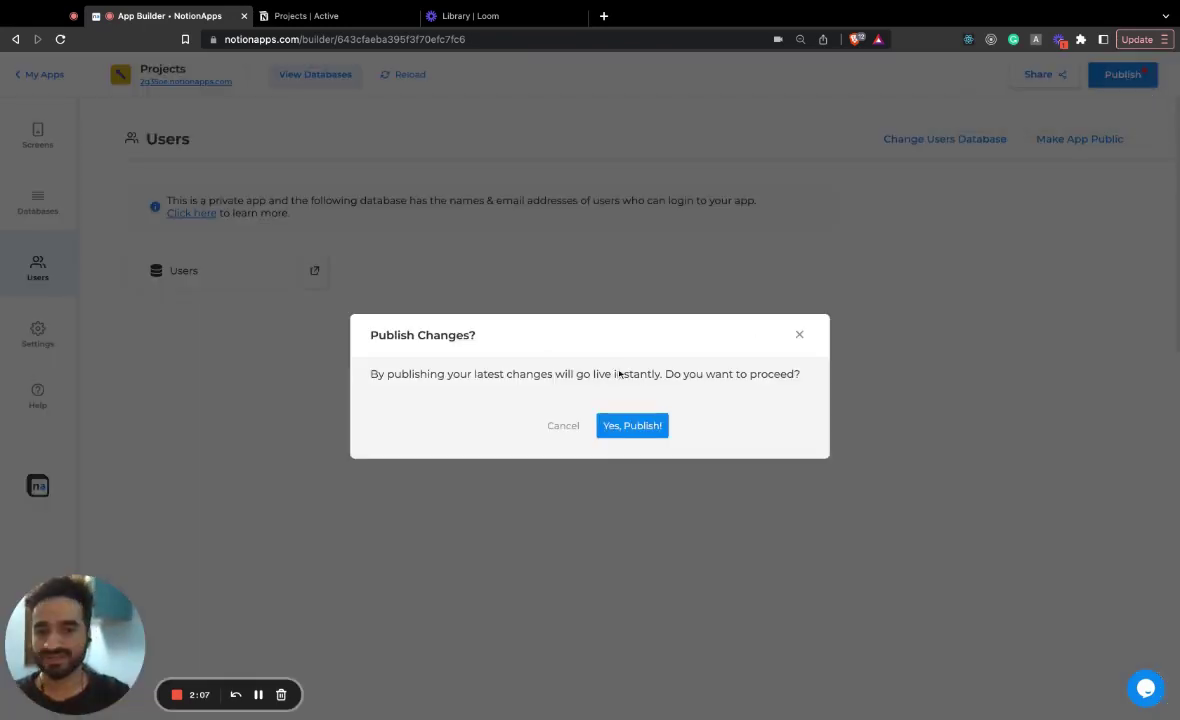
click(632, 426)
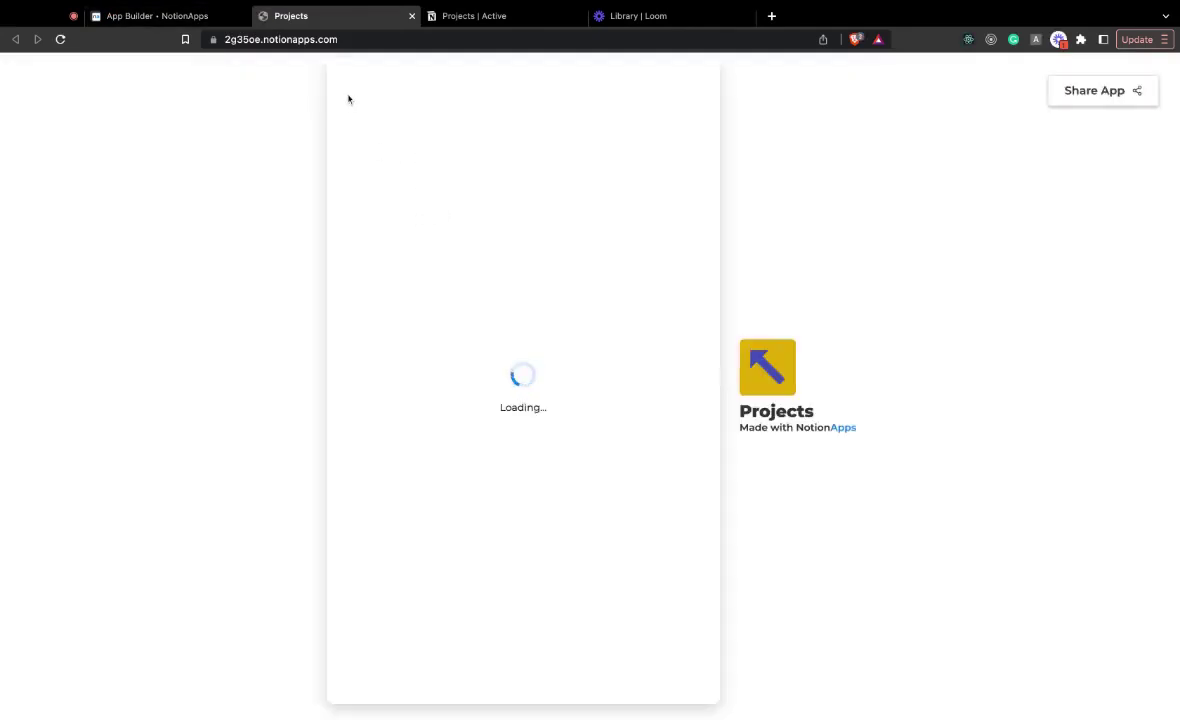
Log into the Projects app with the user's email address and the emailed login code.
click(452, 264)
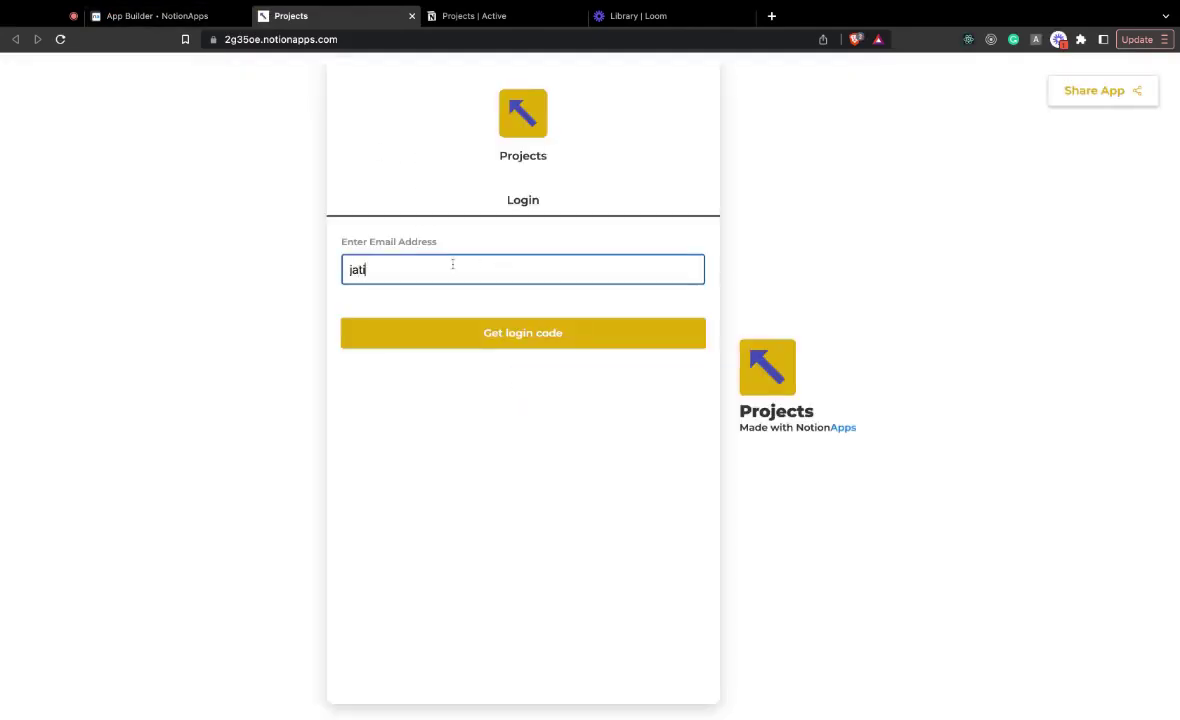
click(519, 338)
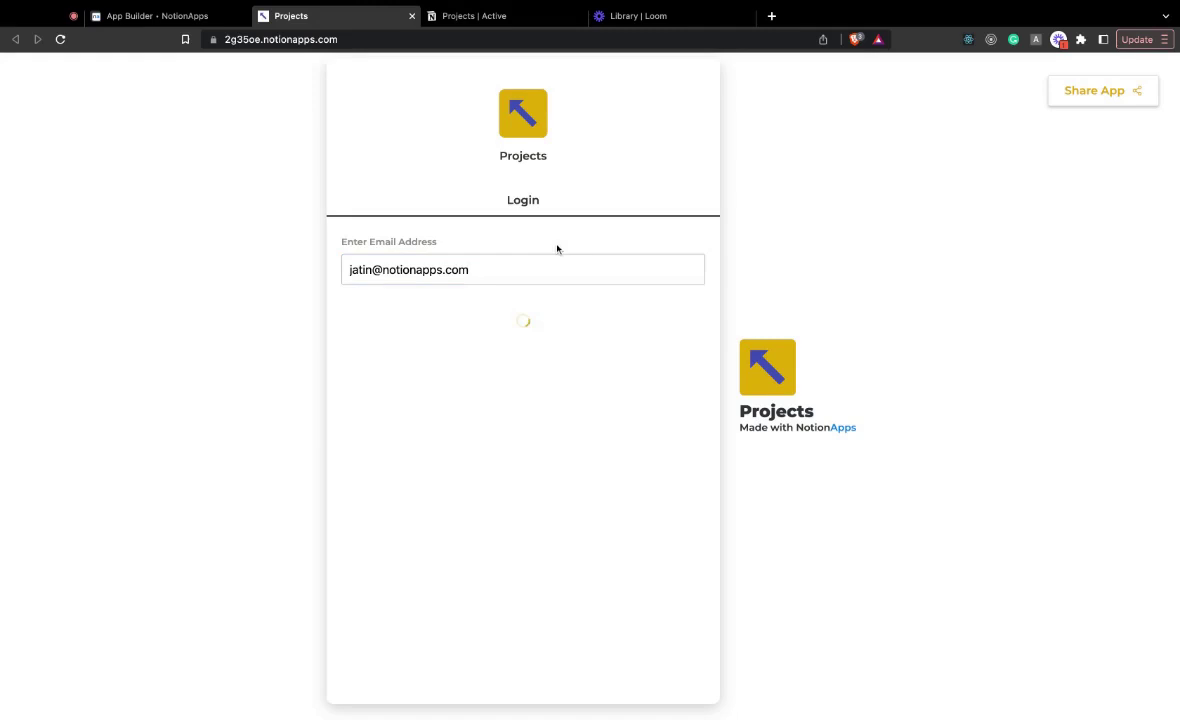
click(507, 296)
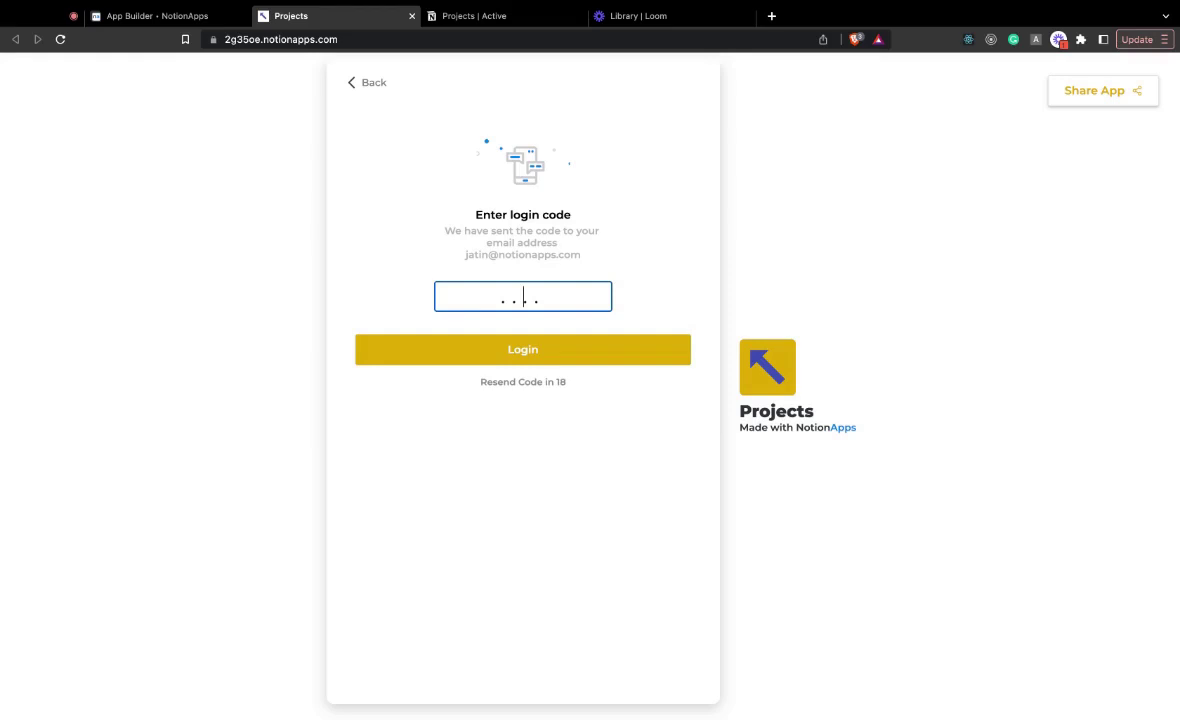
click(522, 345)
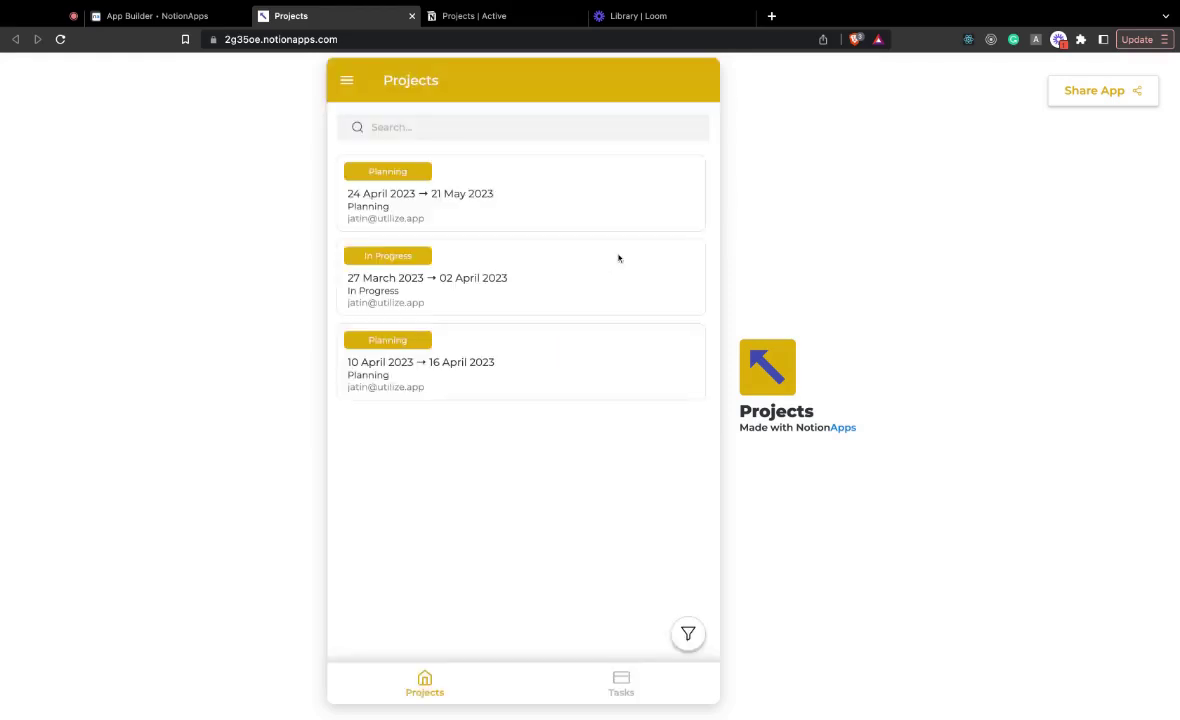
Open and close the app's side menu, then return to the App Builder.
click(346, 80)
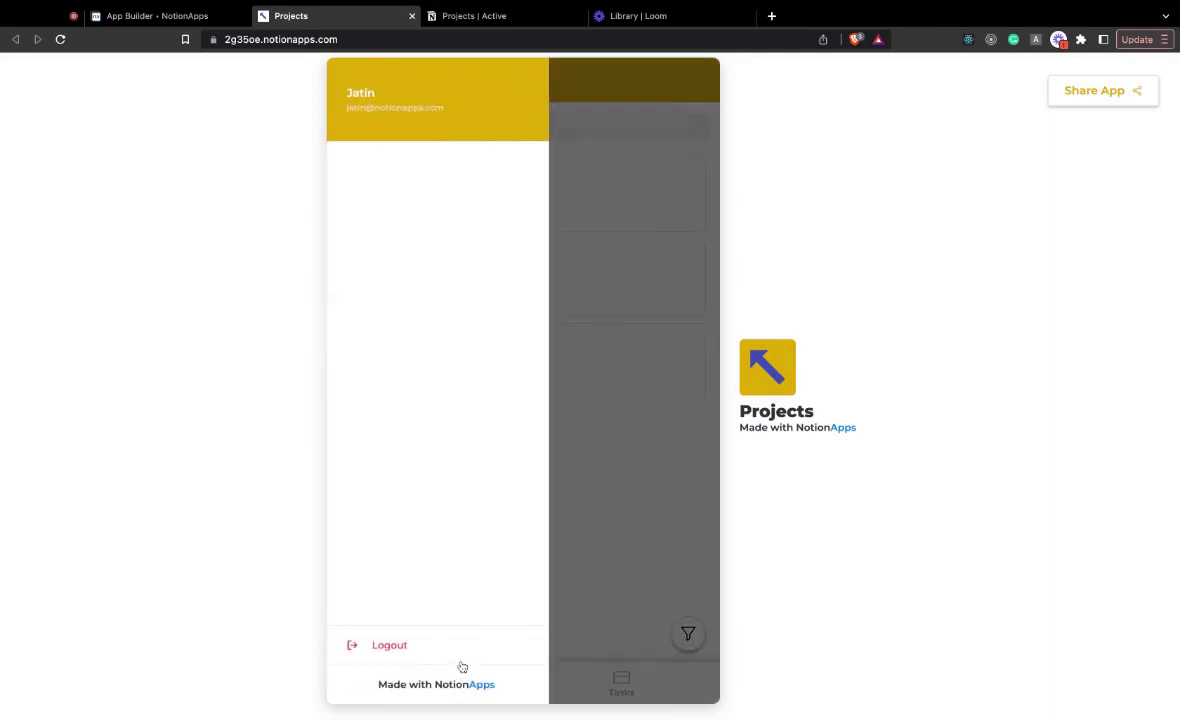
click(605, 470)
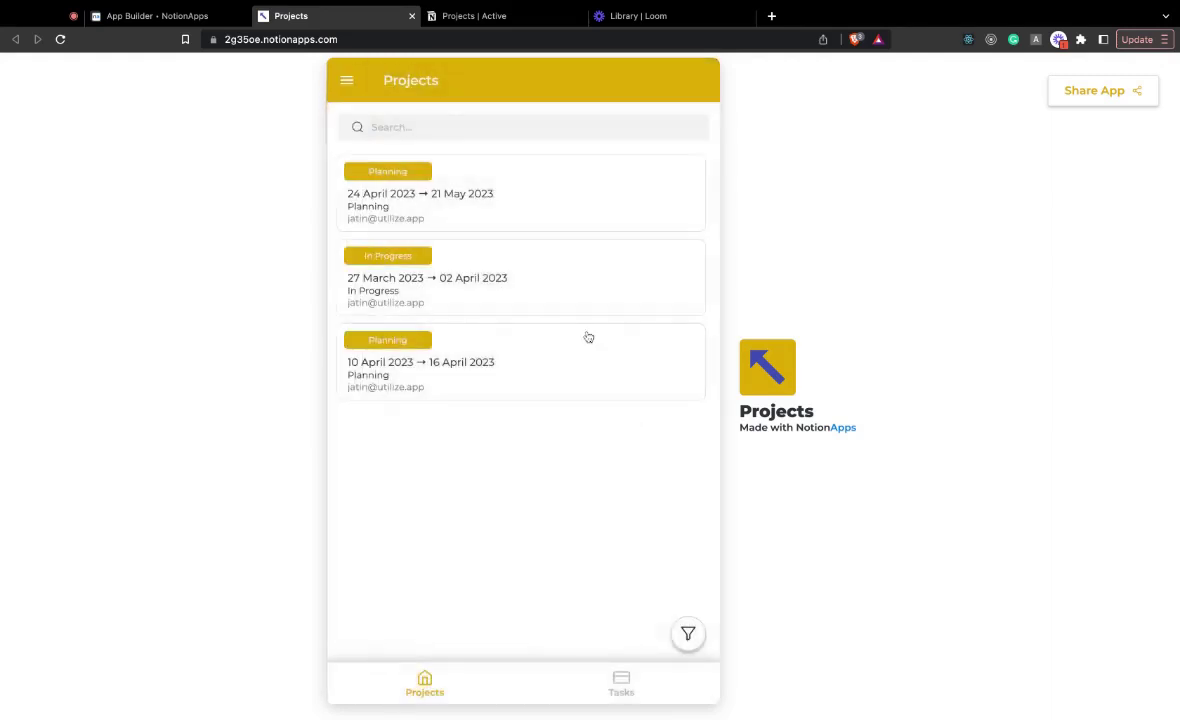
key(ctrl+shift+Tab)
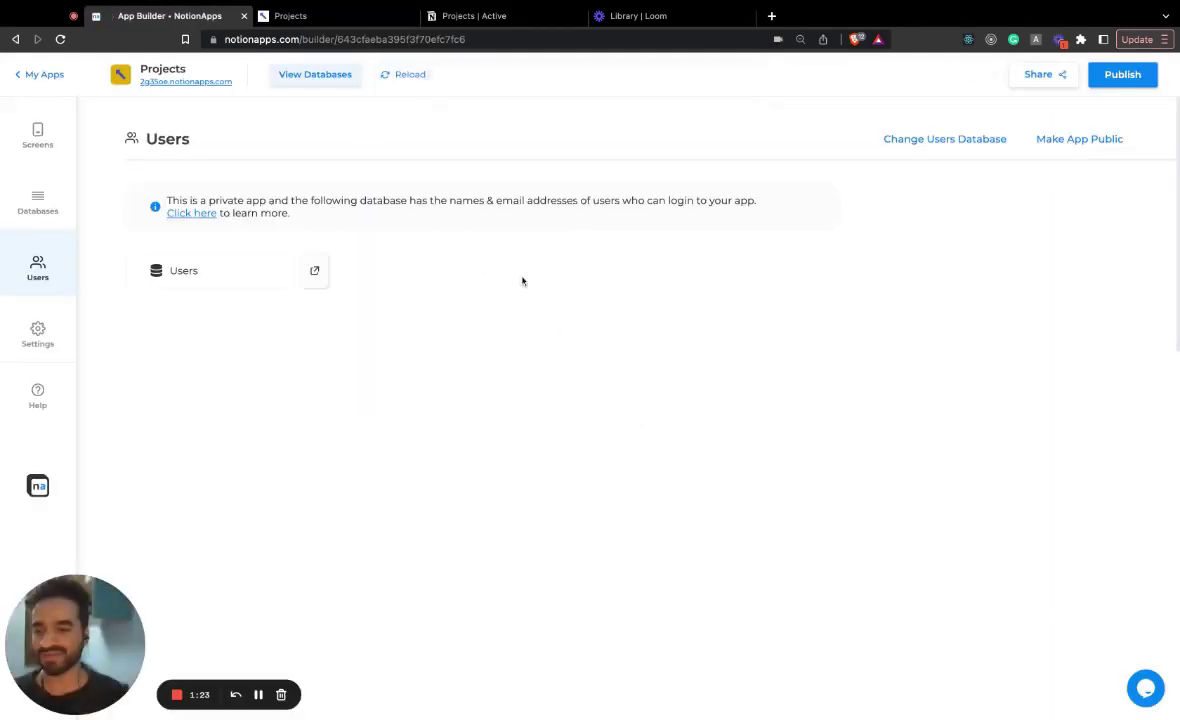